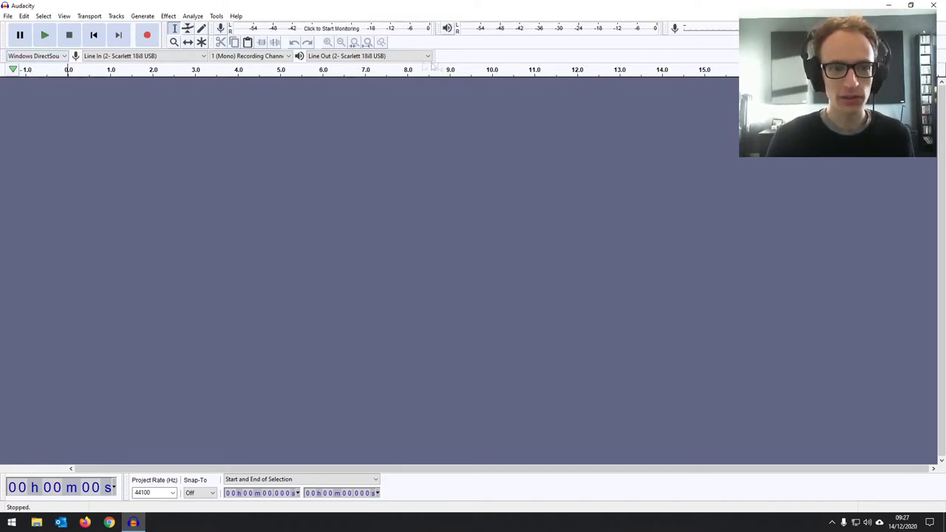
- Check the Recording and Playback Device lists, keeping Line In and Line Out (2- Scarlett 18i8 USB)
left_click(156, 57)
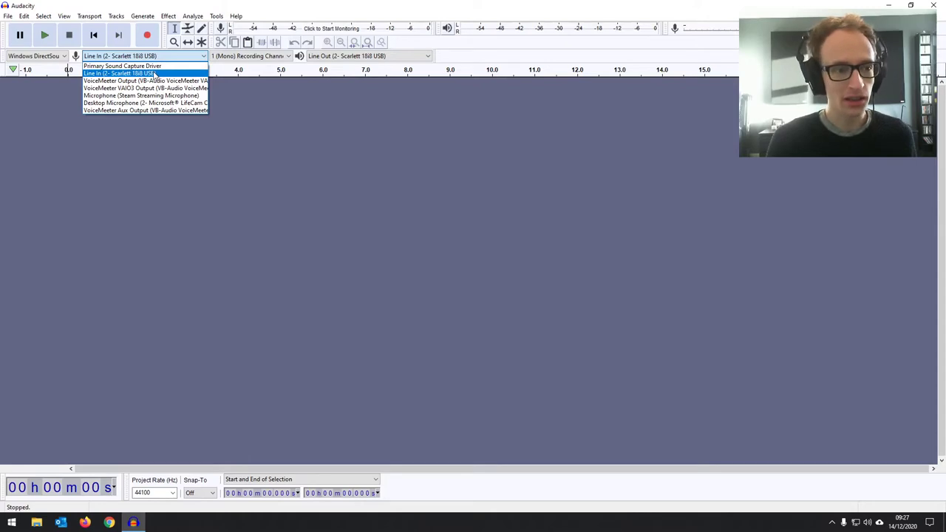
left_click(203, 58)
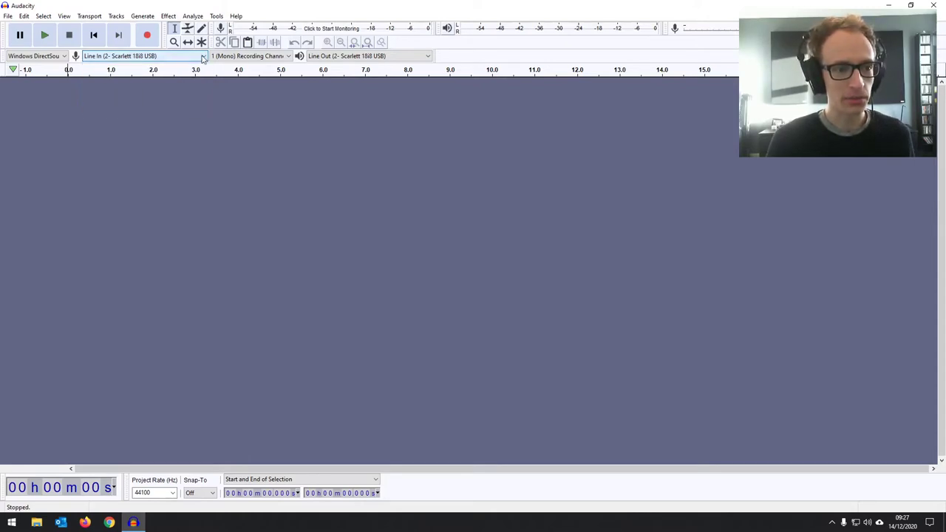
left_click(361, 57)
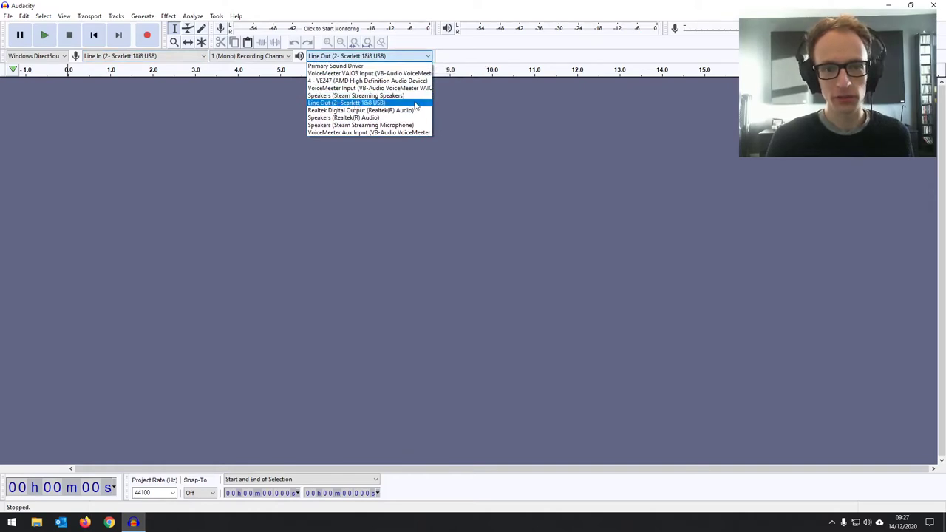
left_click(456, 61)
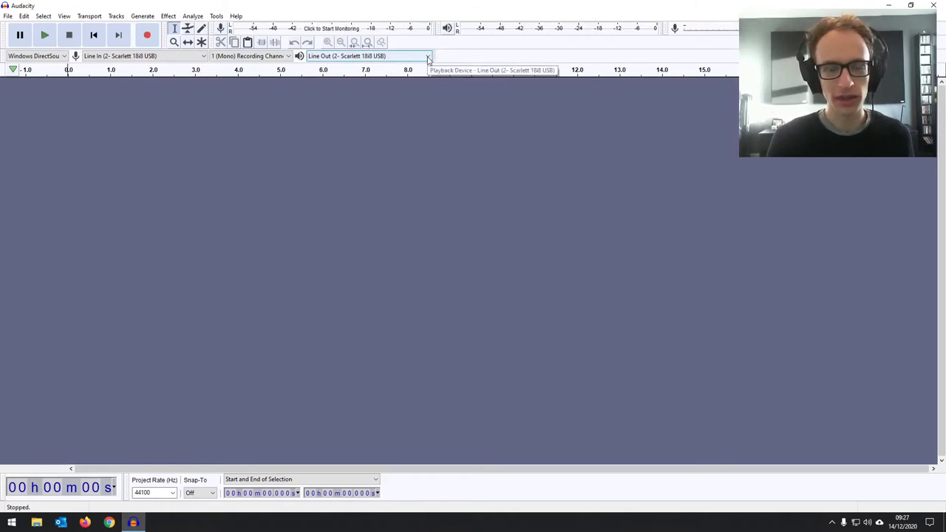
left_click(400, 58)
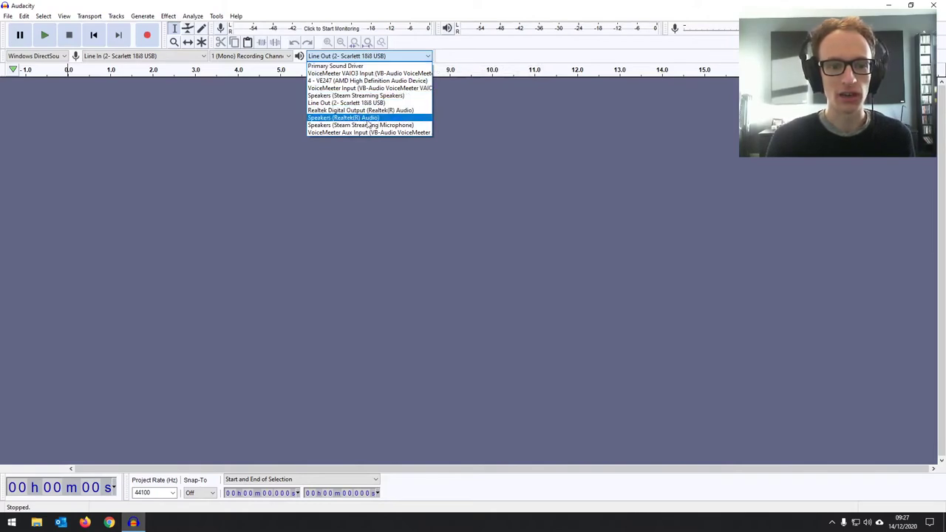
left_click(444, 63)
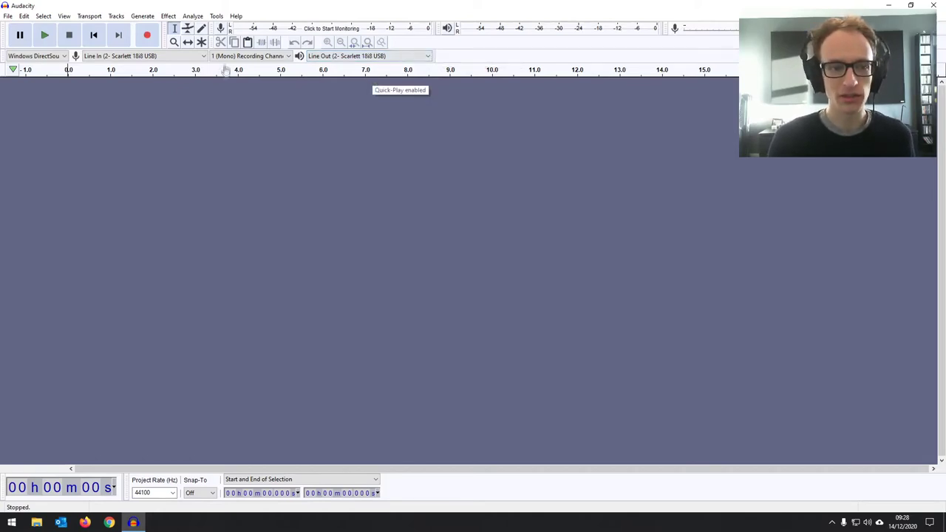
left_click(167, 56)
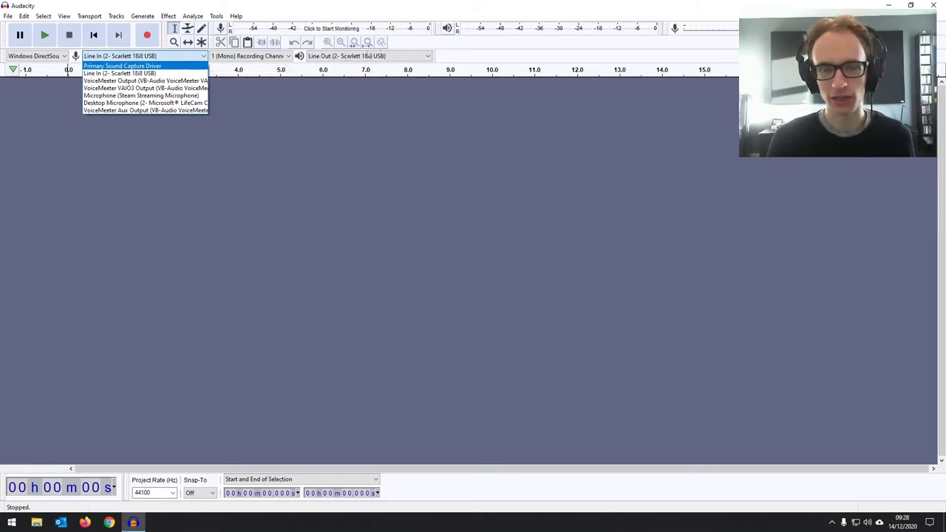
left_click(471, 55)
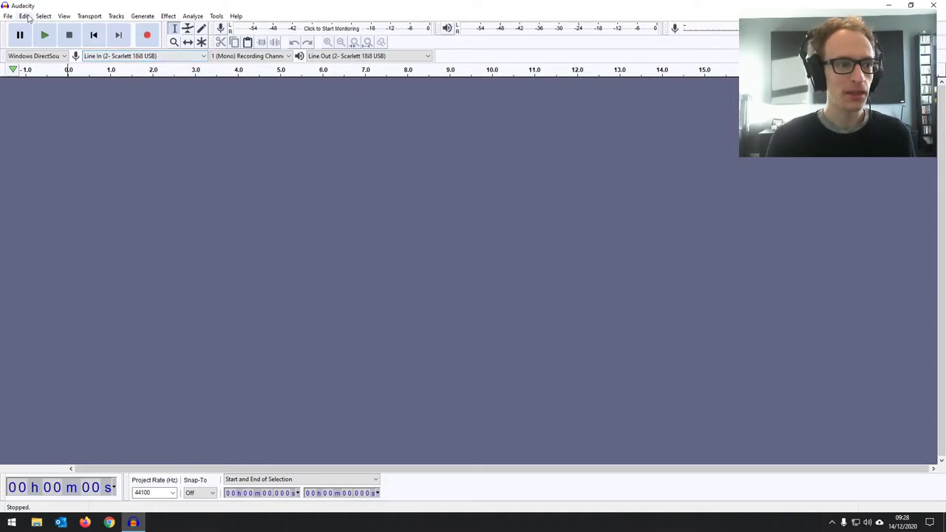
- Show the Devices page of Edit > Preferences and move the dialog slightly upward
left_click(25, 16)
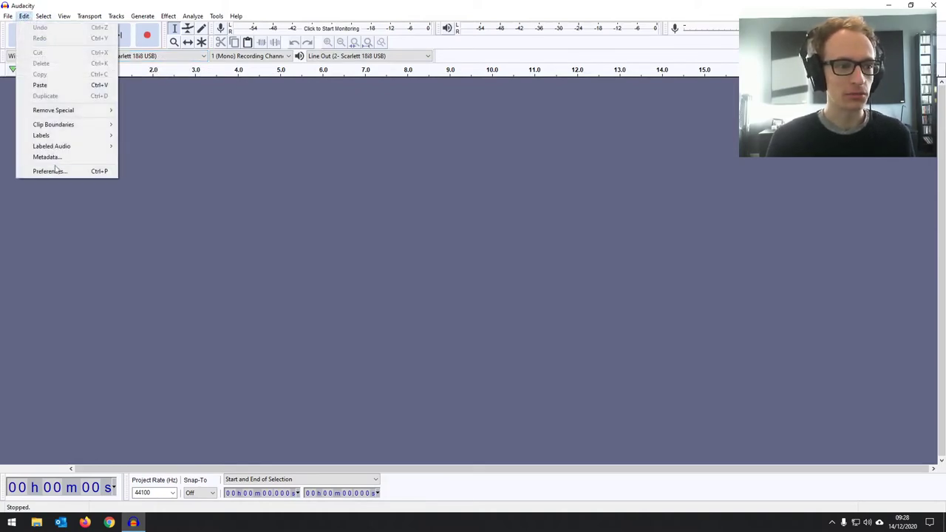
left_click(82, 173)
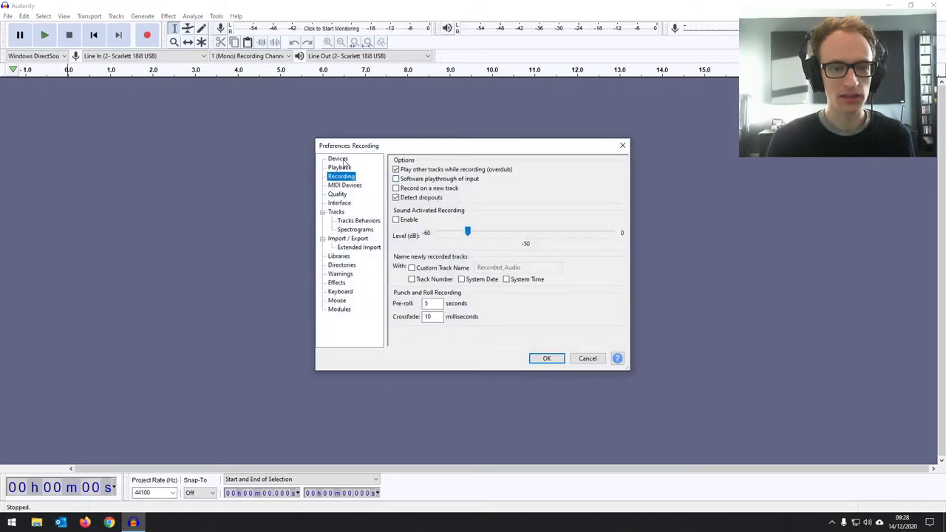
left_click(343, 159)
left_click_drag(435, 152, 437, 132)
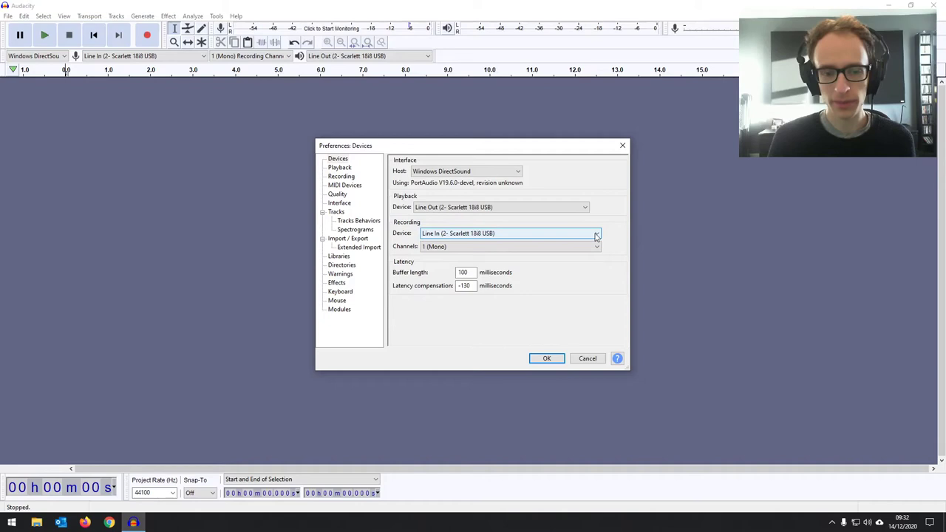
- Review the Preferences recording device list and the Windows taskbar playback device choices without changing them
left_click(596, 236)
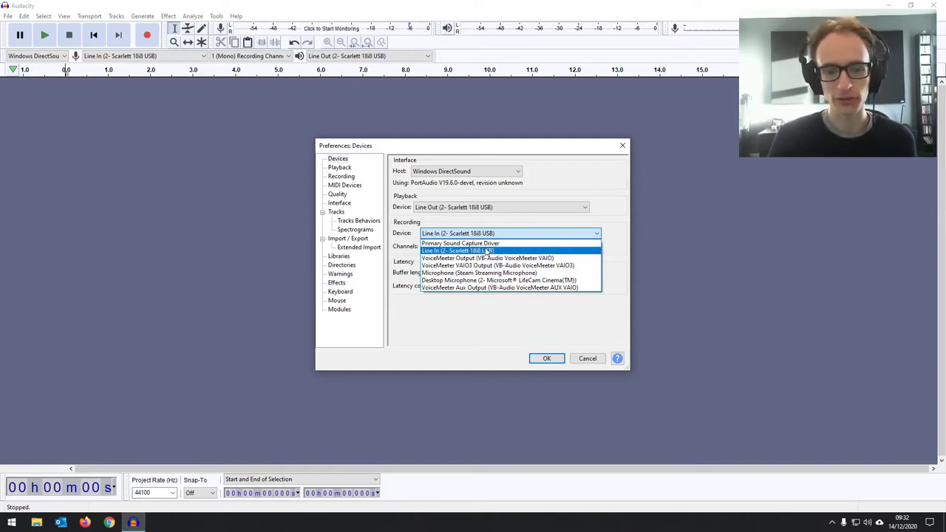
left_click(613, 215)
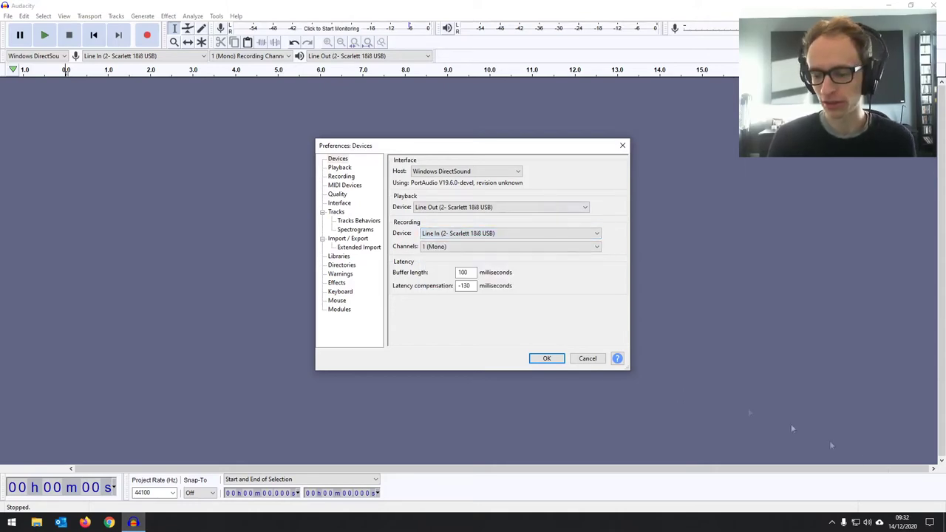
left_click(870, 526)
left_click(881, 476)
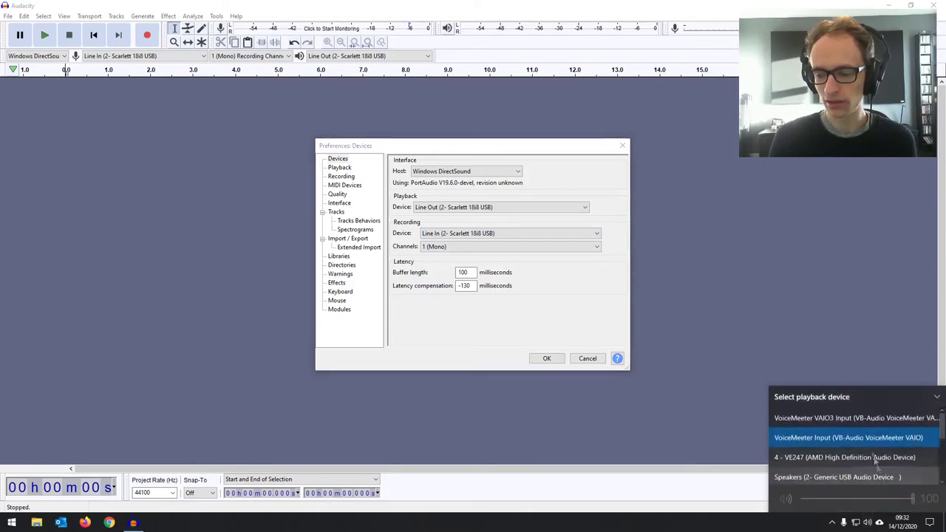
scroll(877, 459, "down", 2)
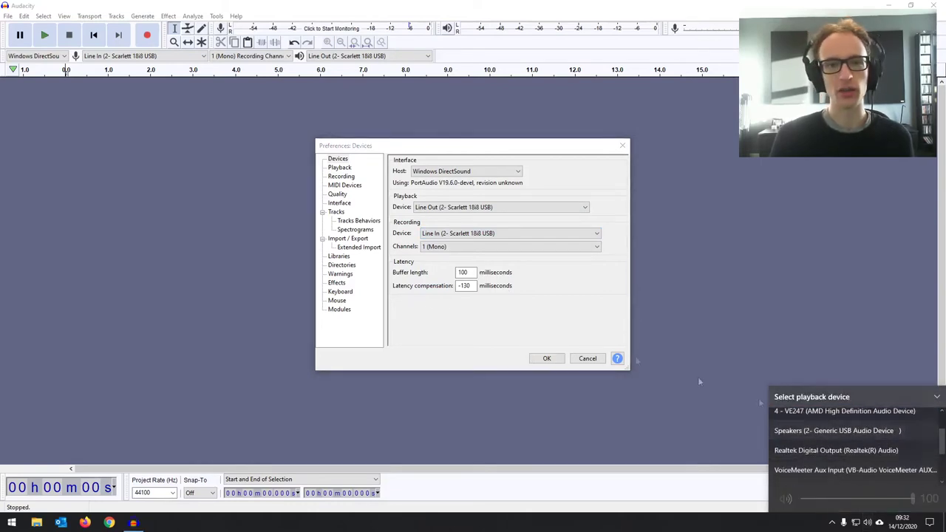
left_click(486, 330)
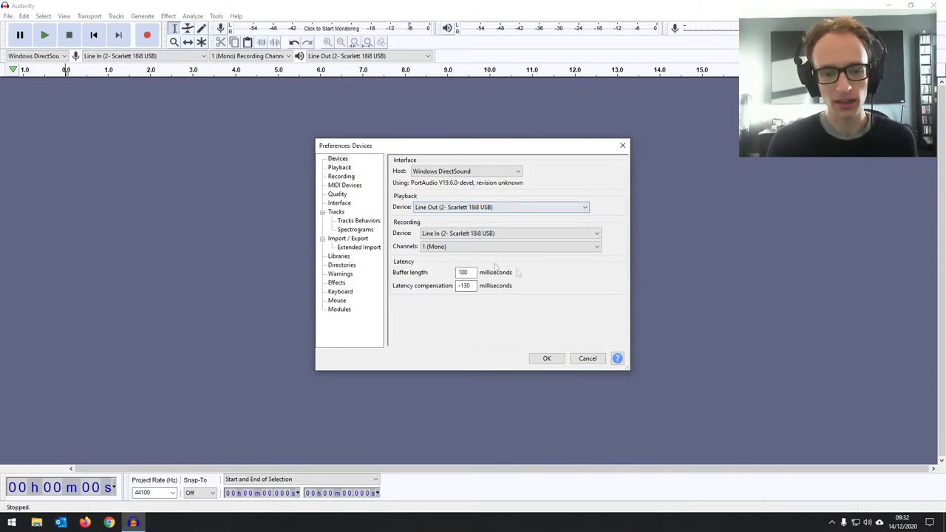
- Keep Line In (2- Scarlett 18i8 USB) as the recording device and close Preferences
left_click(469, 233)
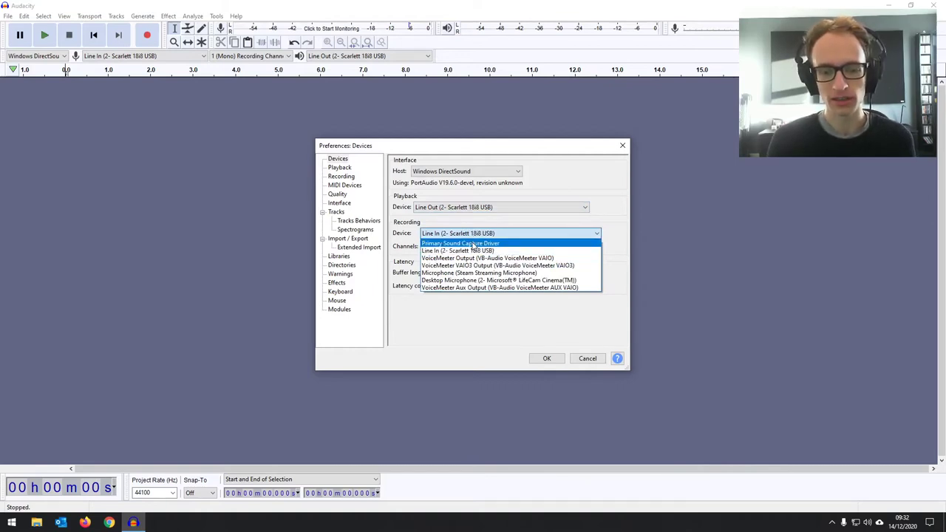
left_click(494, 235)
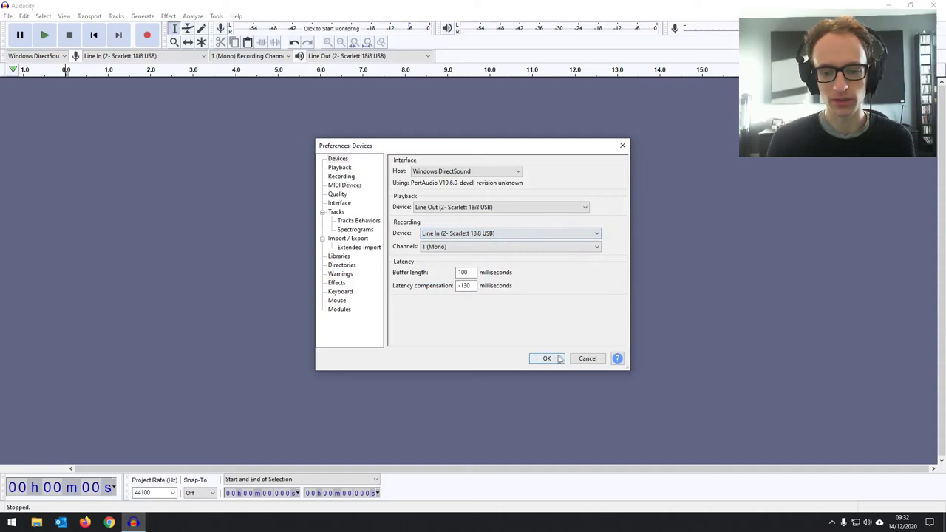
left_click(588, 359)
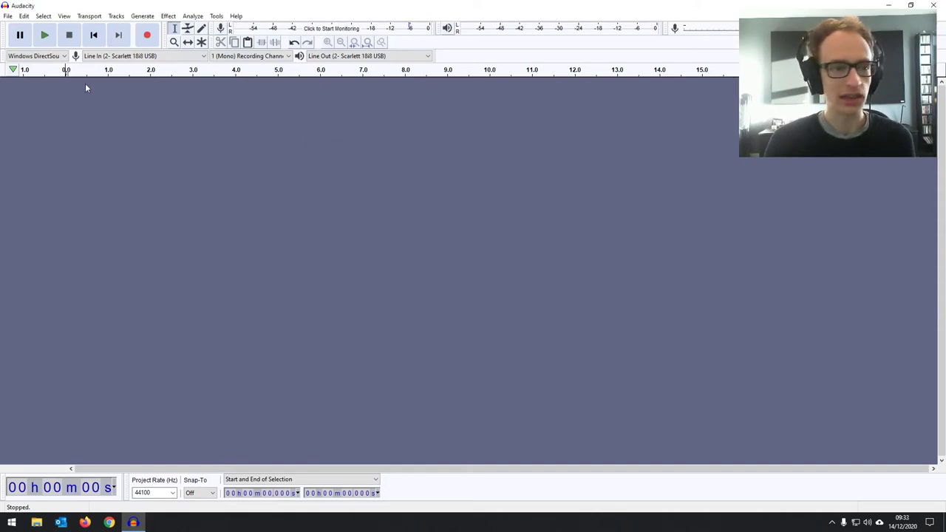
- Switch the recording input to Primary Sound Capture Driver
left_click(184, 59)
left_click(184, 63)
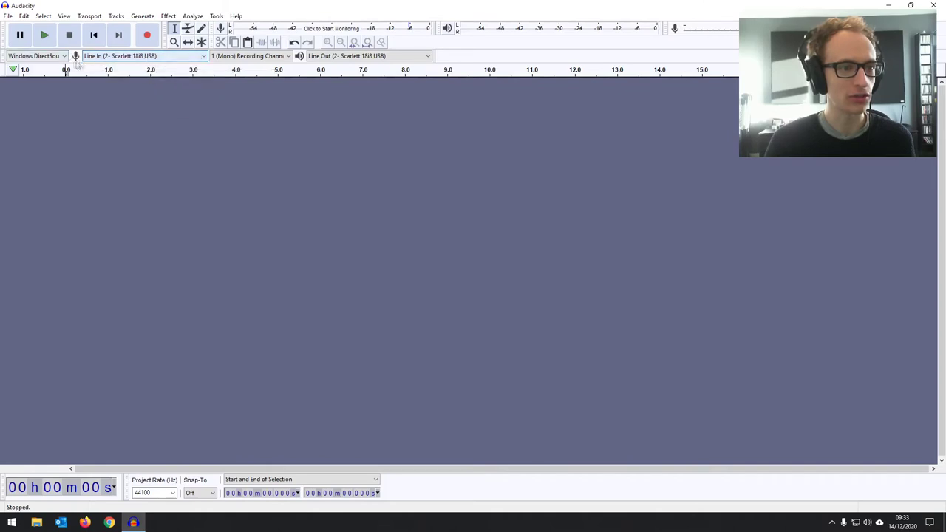
left_click(147, 59)
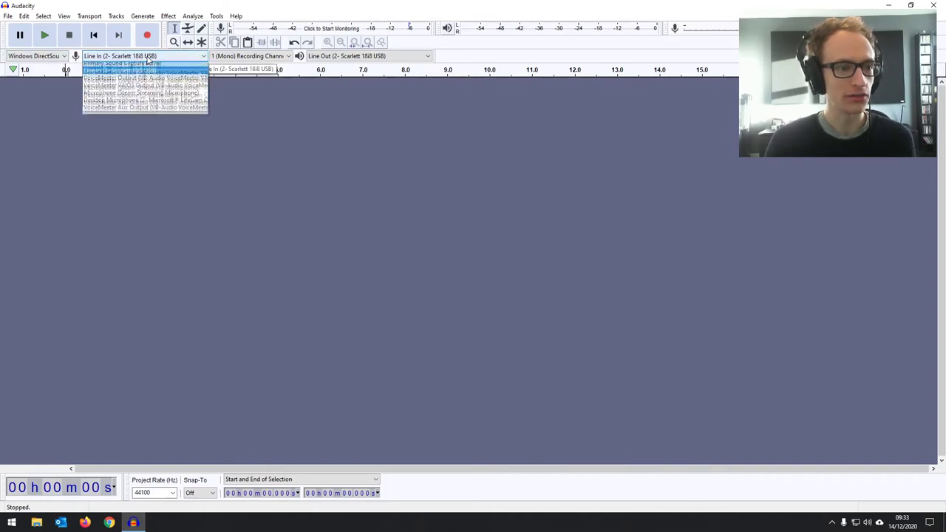
left_click(148, 67)
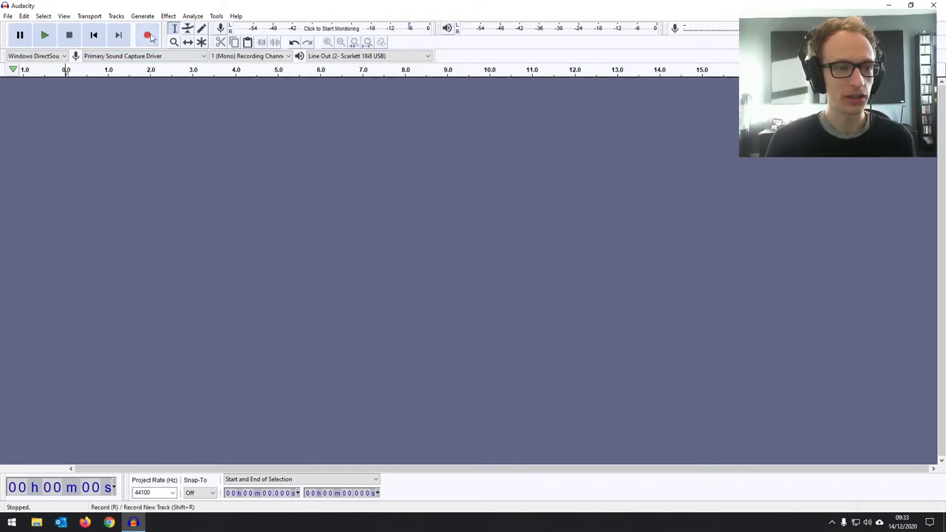
- Record an eight-second mono test clip and play it back from about 2.38 s
left_click(150, 35)
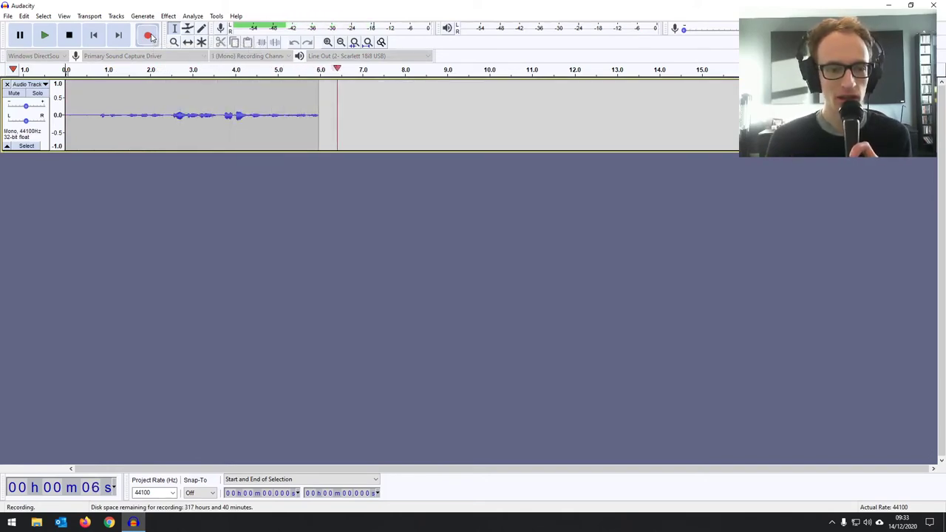
key("space")
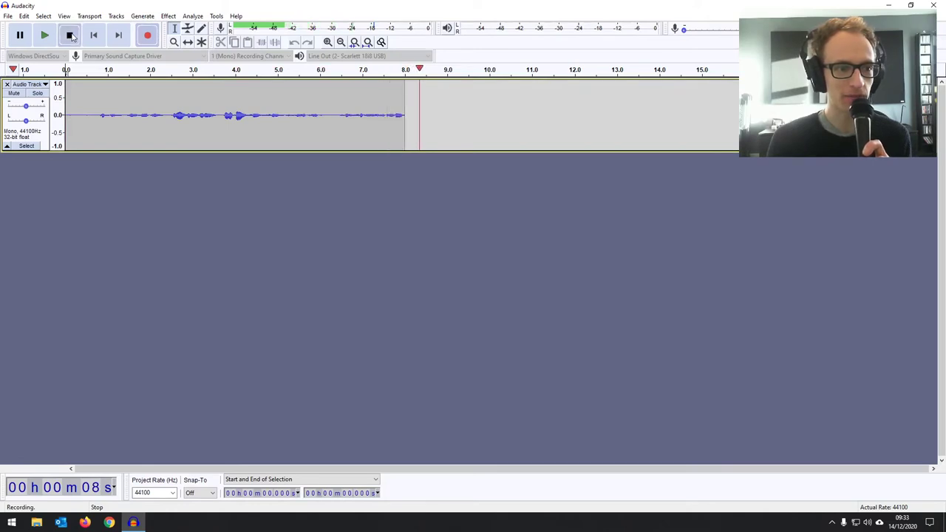
left_click(166, 109)
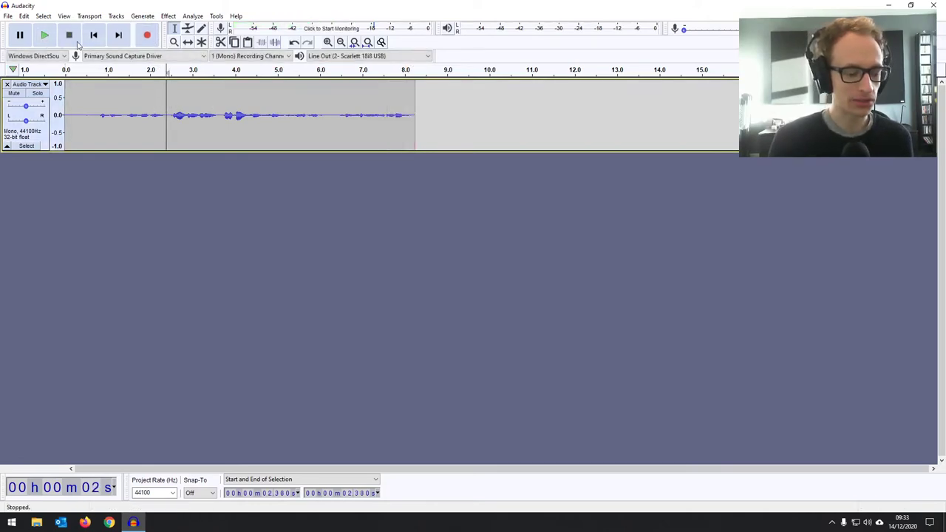
key("space")
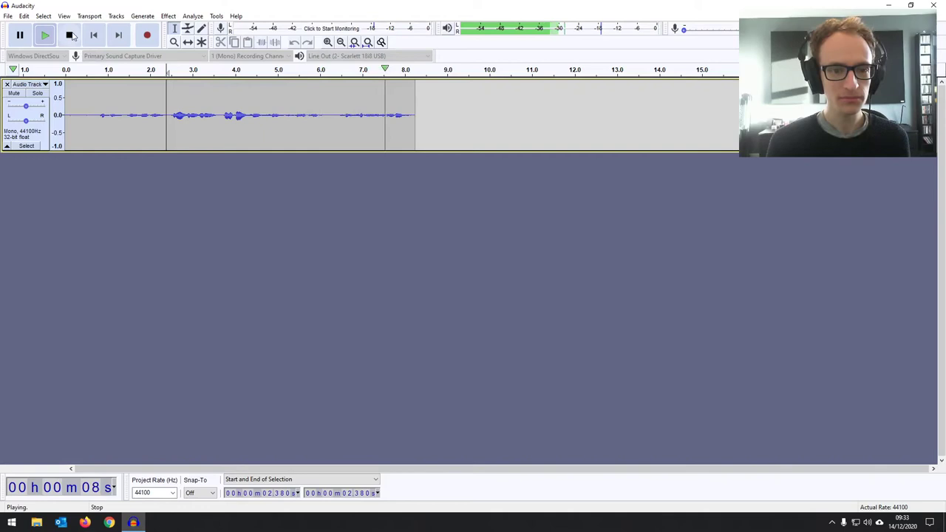
left_click(71, 35)
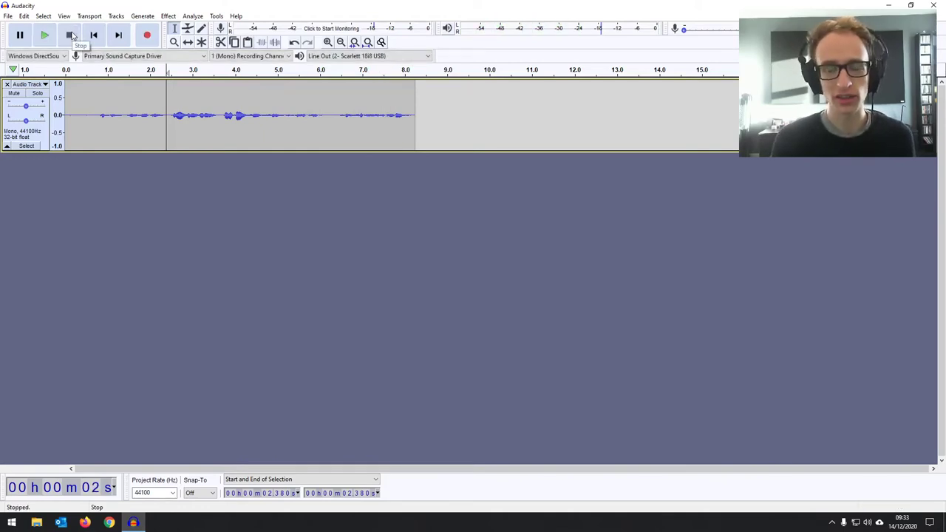
- Check the recording device list and the Windows playback devices, keeping VoiceMeeter Input for playback
left_click(190, 56)
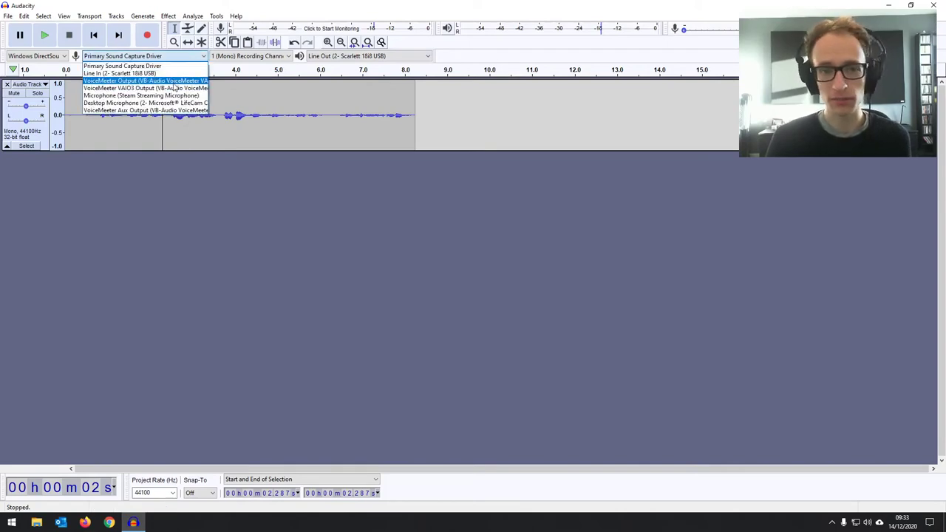
left_click(122, 66)
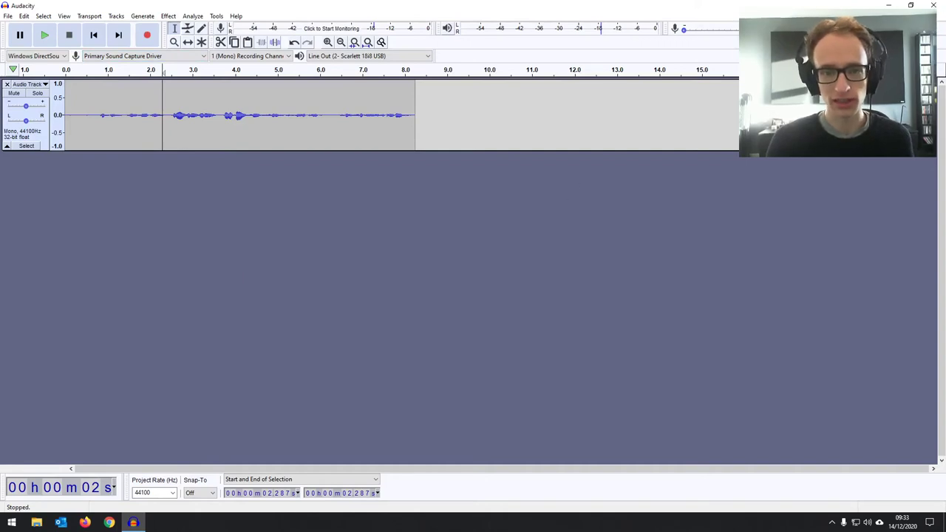
left_click(867, 523)
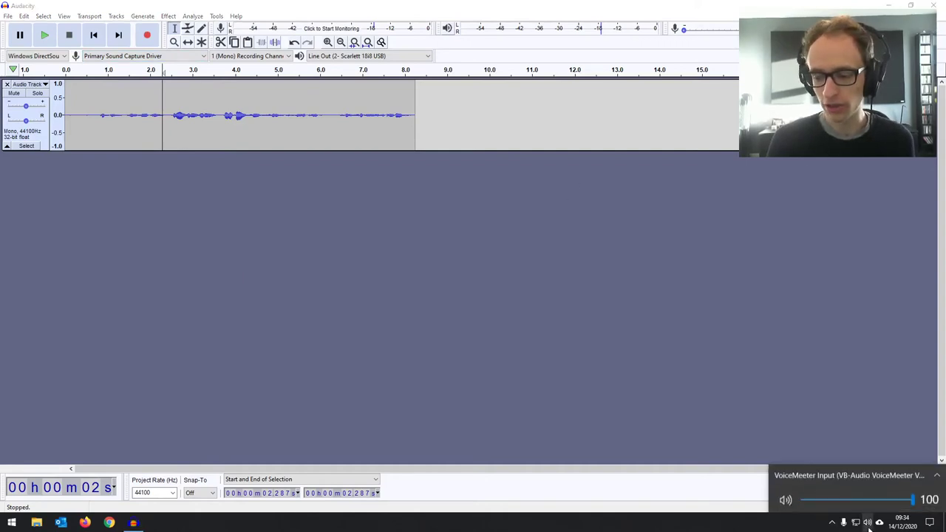
left_click(872, 477)
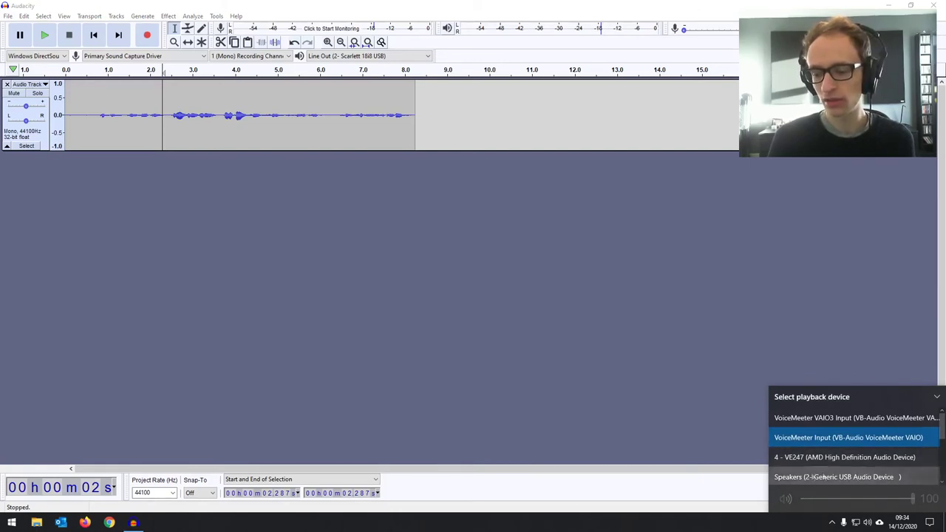
left_click(410, 299)
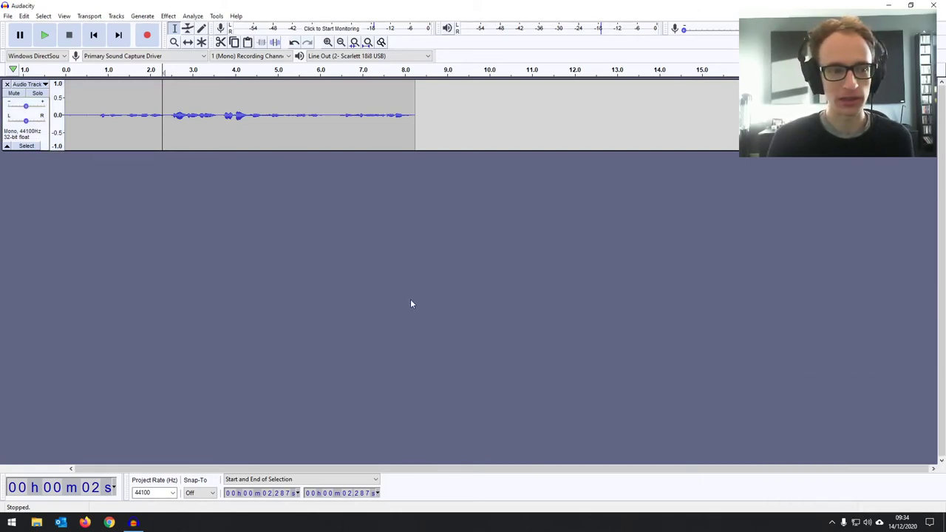
- Leave Primary Sound Capture Driver as input and delete the test recording track
left_click(169, 56)
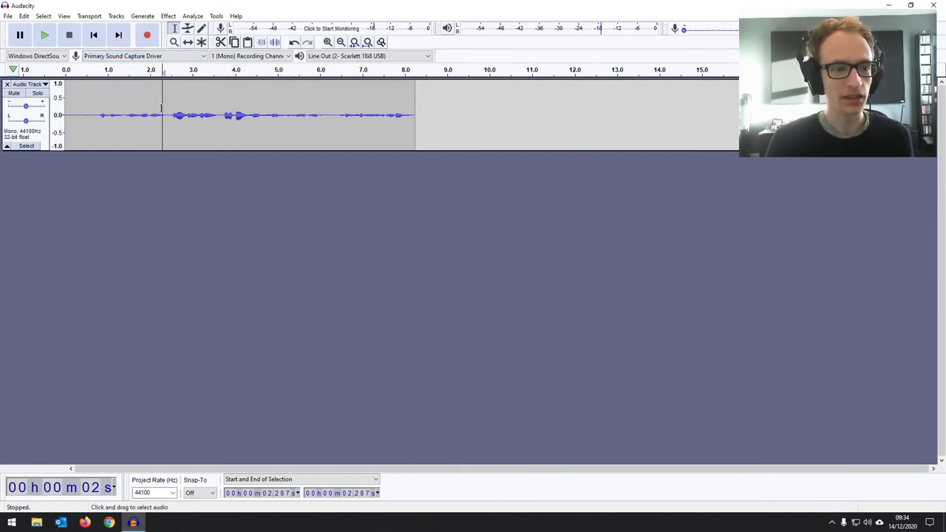
key("Escape")
key("shift+c")
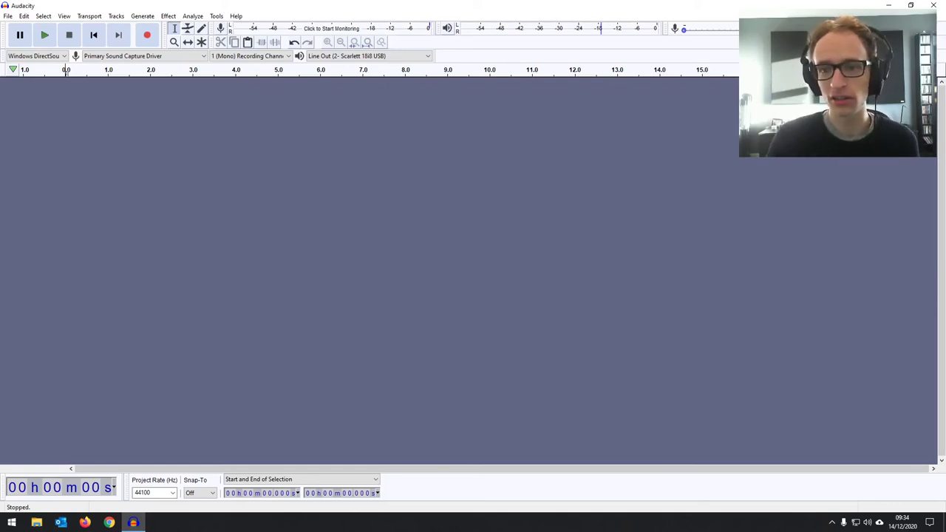
- Raise recording volume to about 0.49, record a three-second mono test, and play it back
left_click_drag(685, 37, 726, 35)
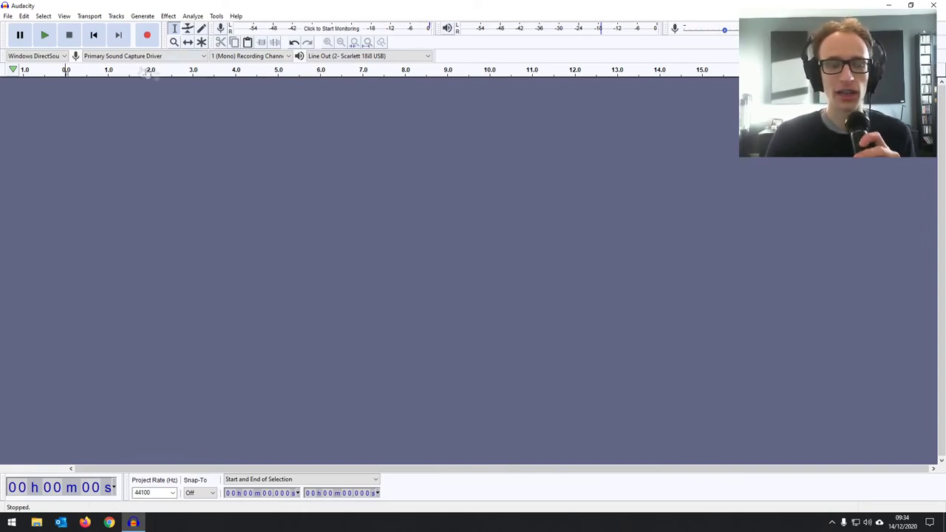
left_click(148, 36)
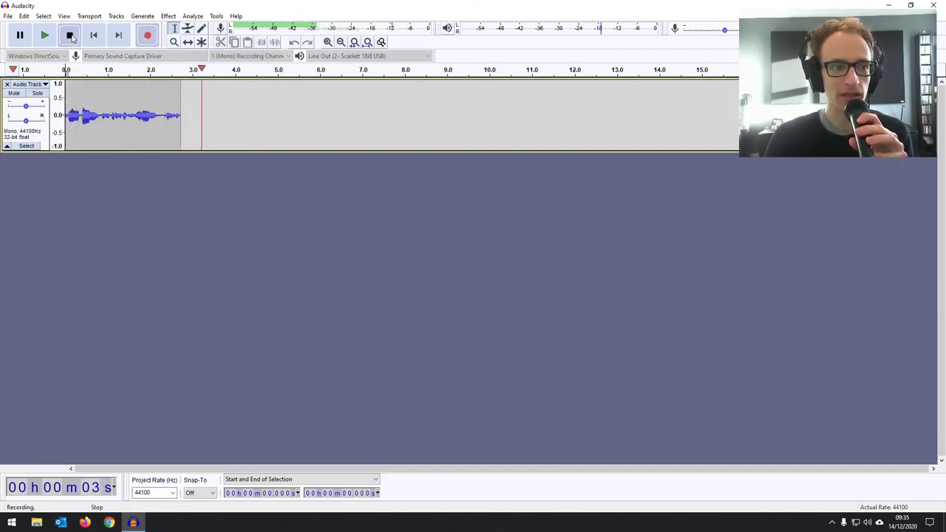
left_click(68, 34)
left_click(45, 35)
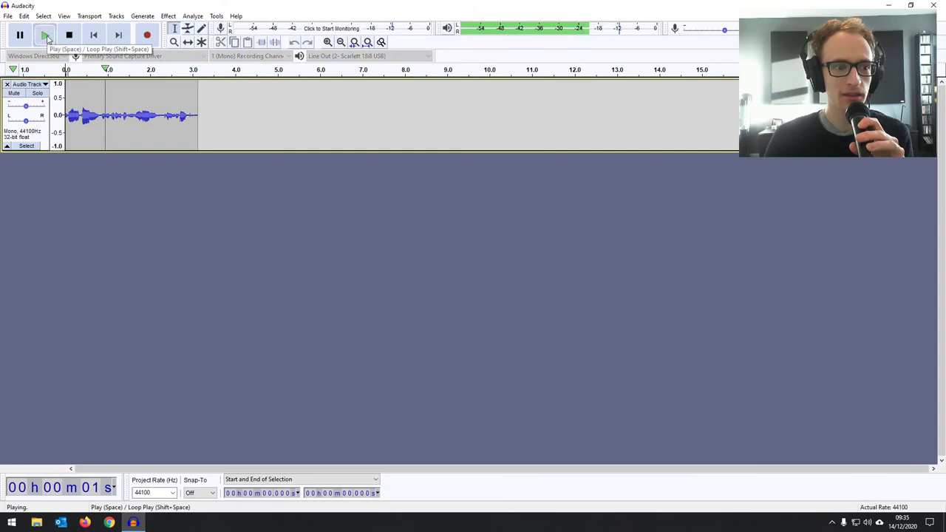
left_click(69, 35)
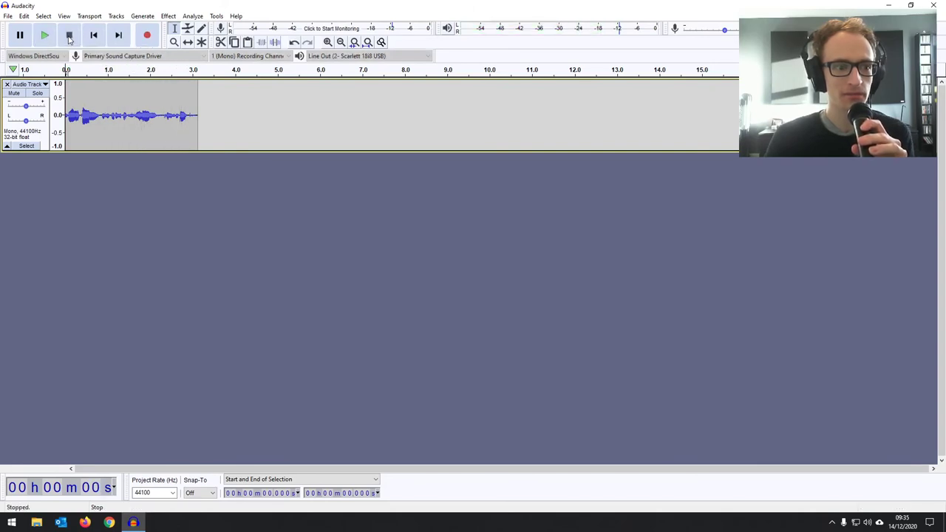